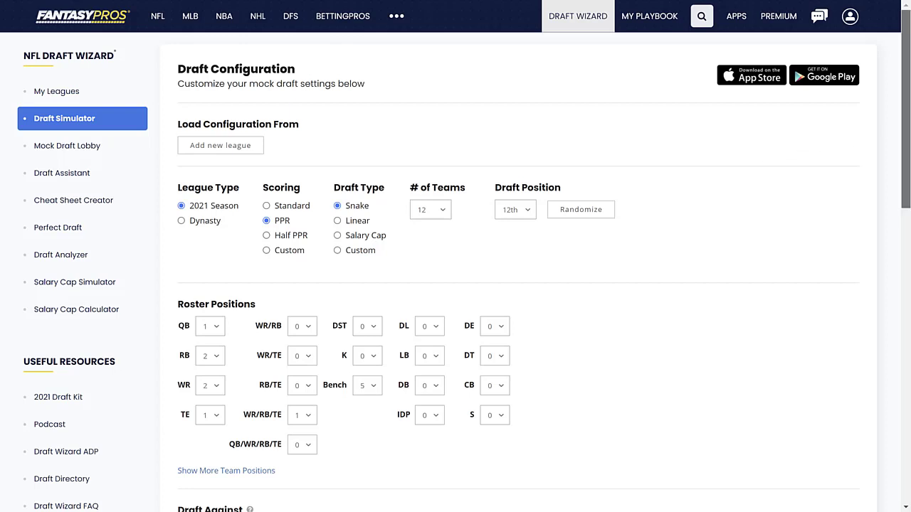
Step: Check the mock draft configuration and start the 12-team PPR snake draft from the 12th draft position
scroll(904, 142, down, 2)
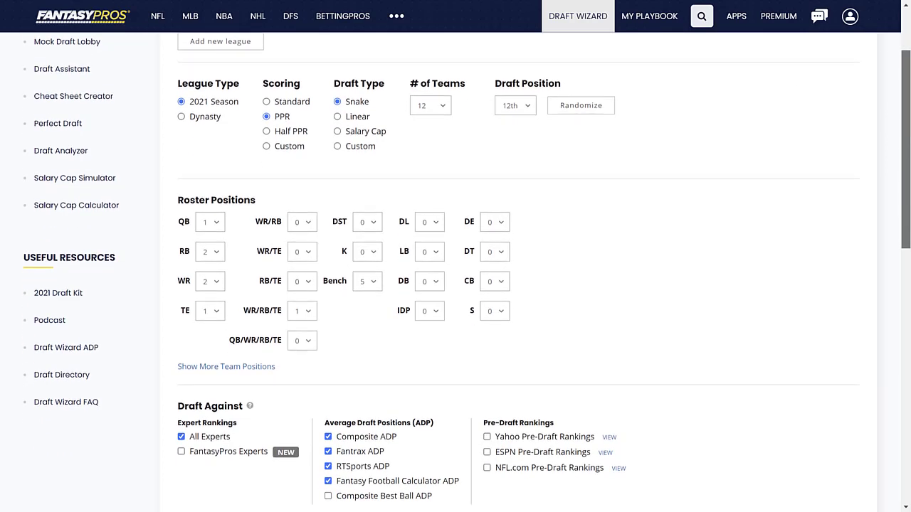
scroll(311, 412, down, 5)
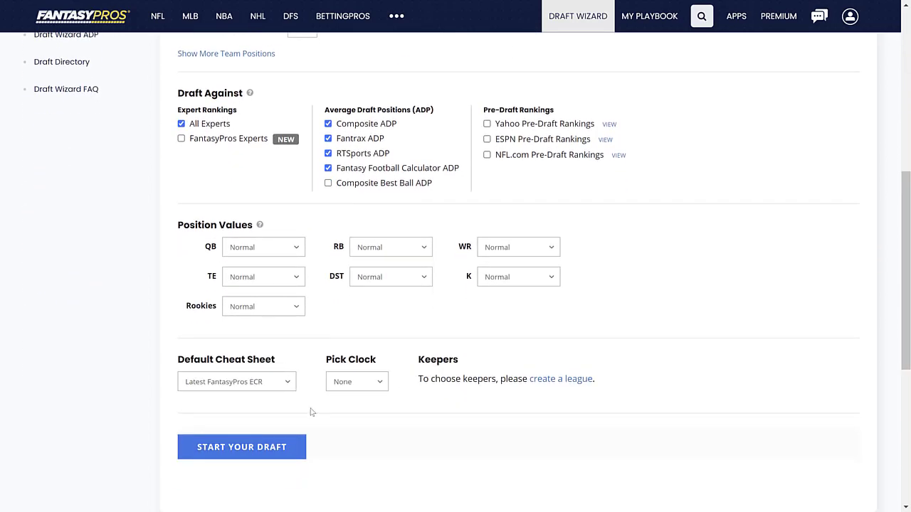
click(269, 443)
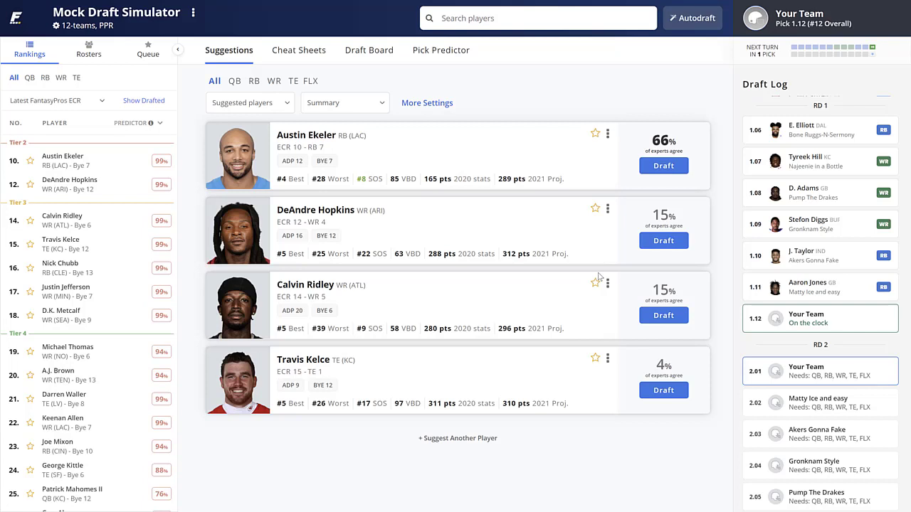
Step: View the draft board, then open the cheat sheets and hide the drafted players
click(370, 54)
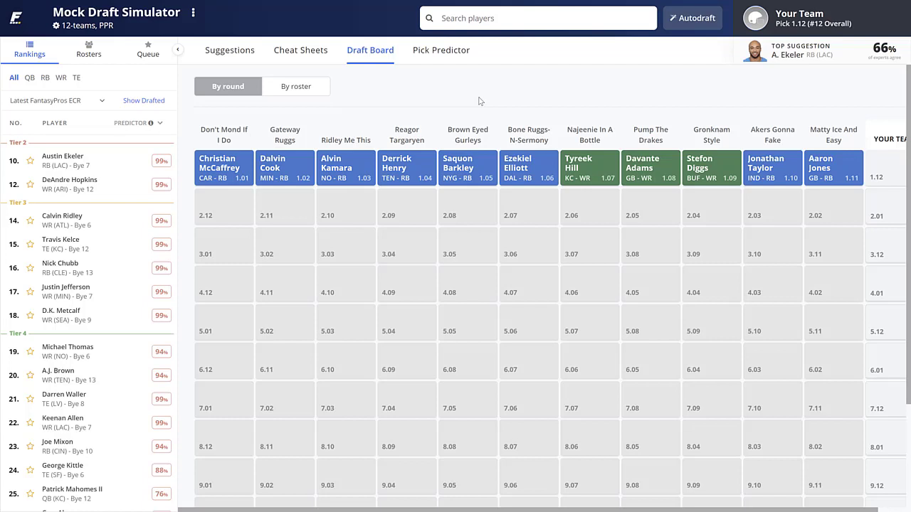
click(295, 55)
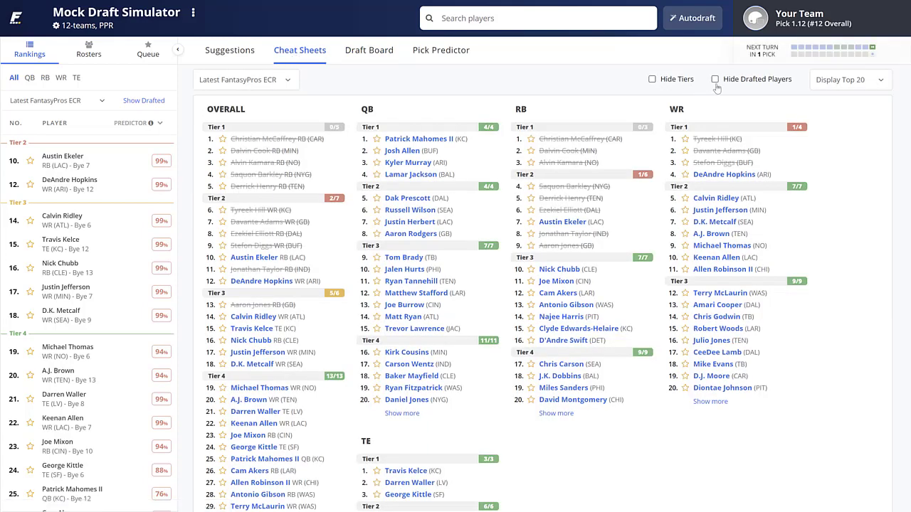
click(720, 83)
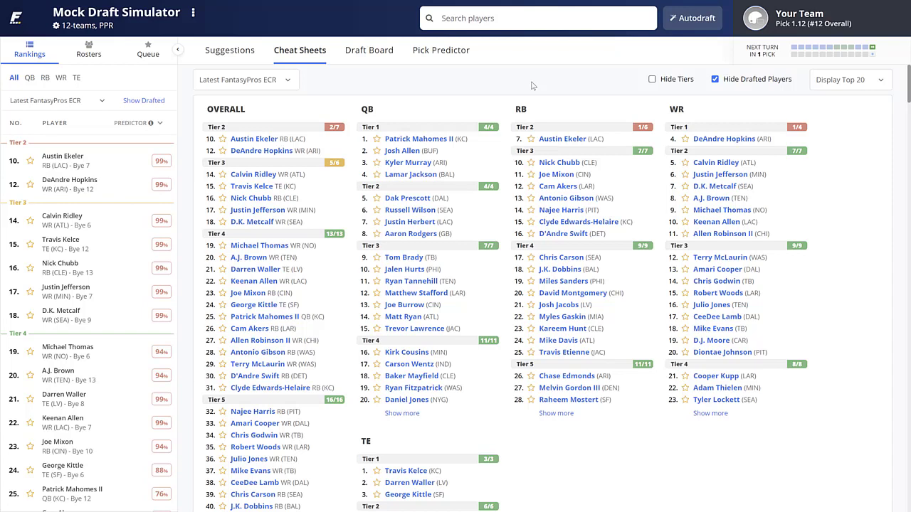
Step: Draft wide receiver Calvin Ridley with pick 1.12 and show your team's roster
click(717, 163)
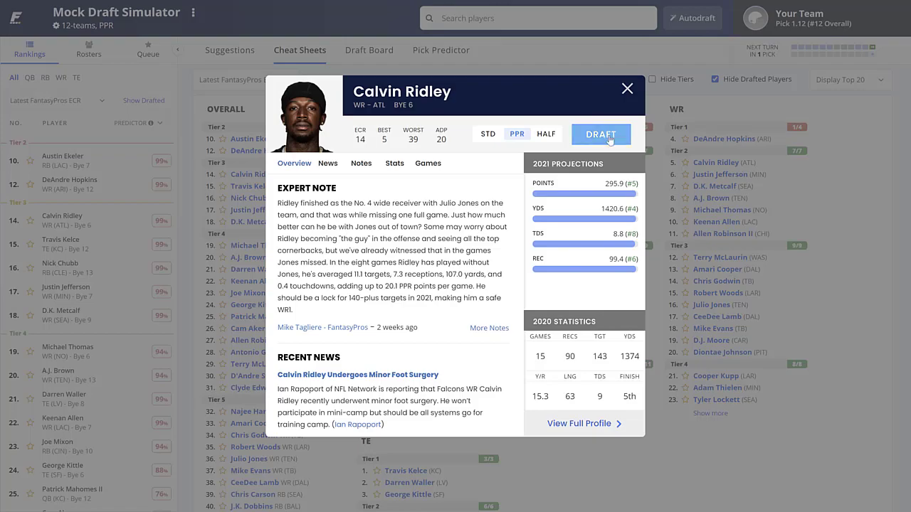
click(609, 139)
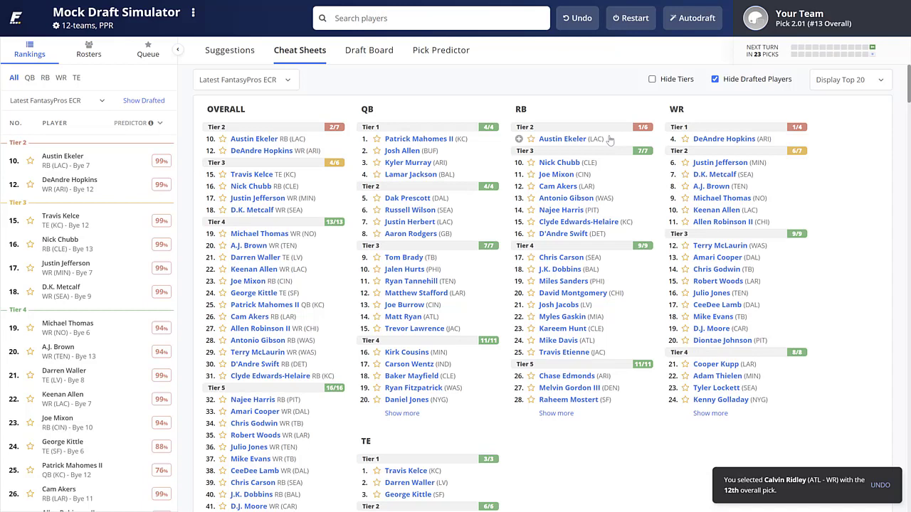
click(88, 49)
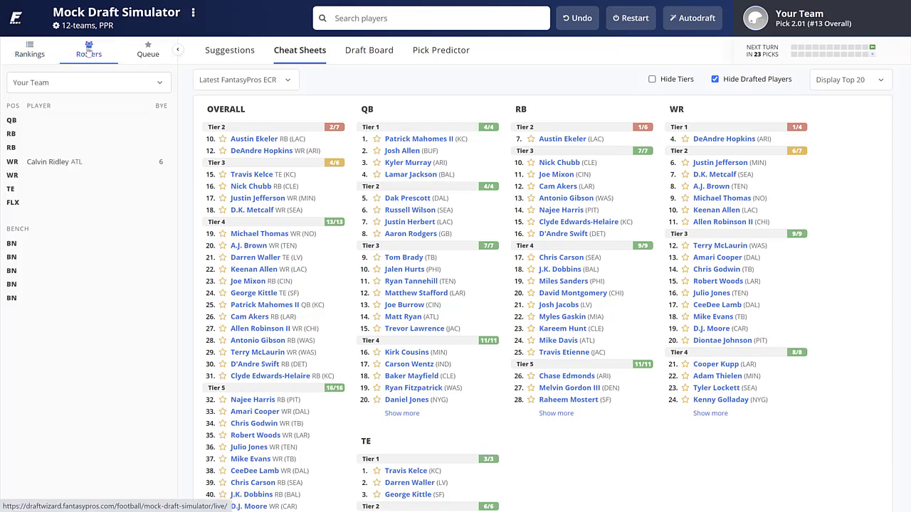
Step: Draft tight end Travis Kelce with pick 2.01 and view the draft board
click(265, 177)
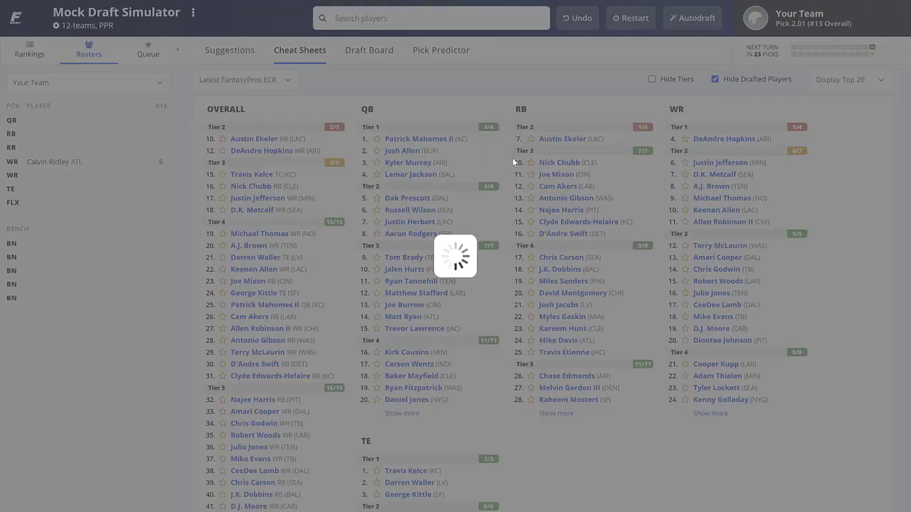
click(602, 138)
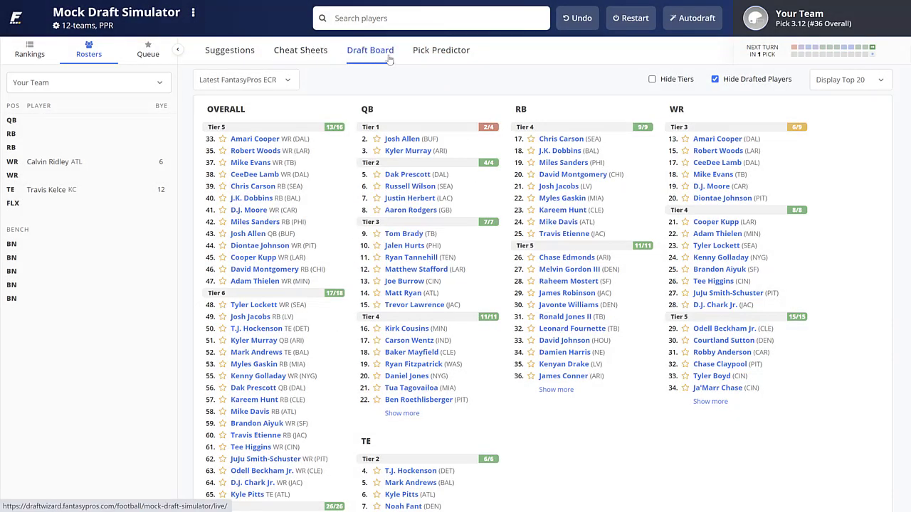
click(381, 52)
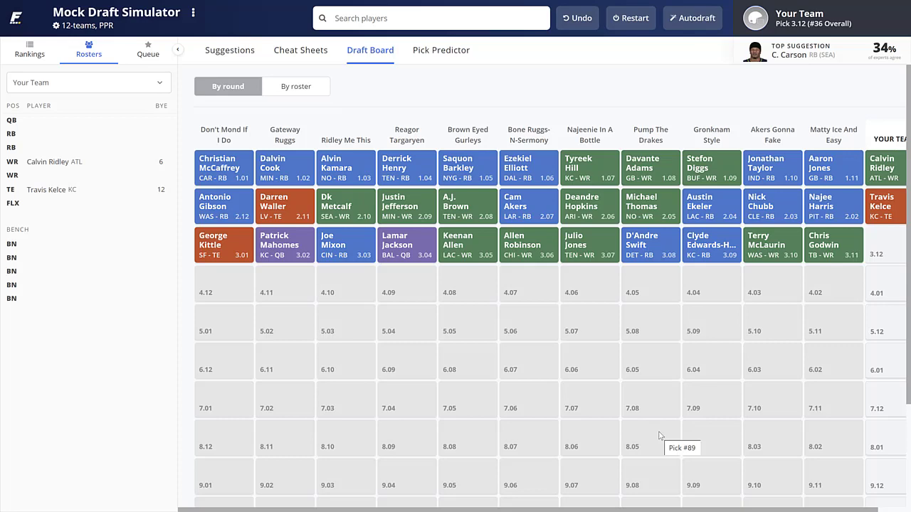
Step: From the cheat sheets, draft Robert Woods with pick 3.12 and Chris Carson with pick 4.01
click(325, 56)
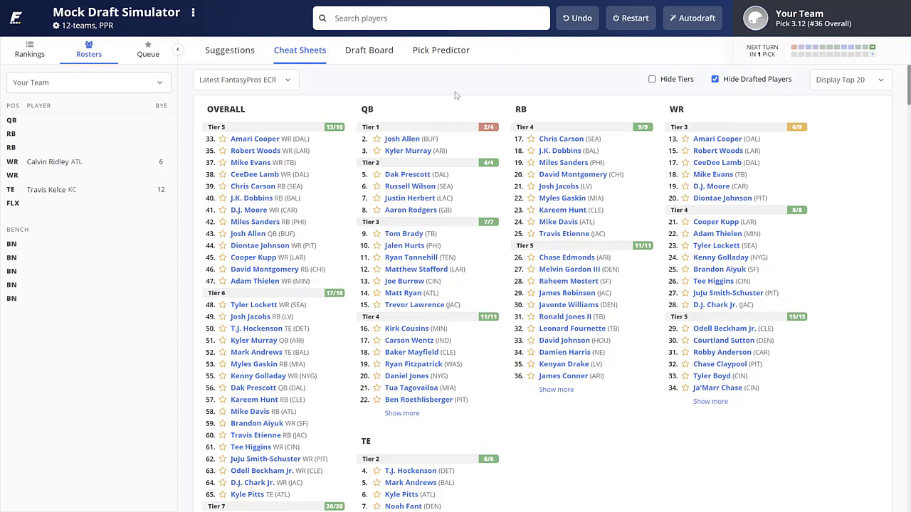
click(715, 151)
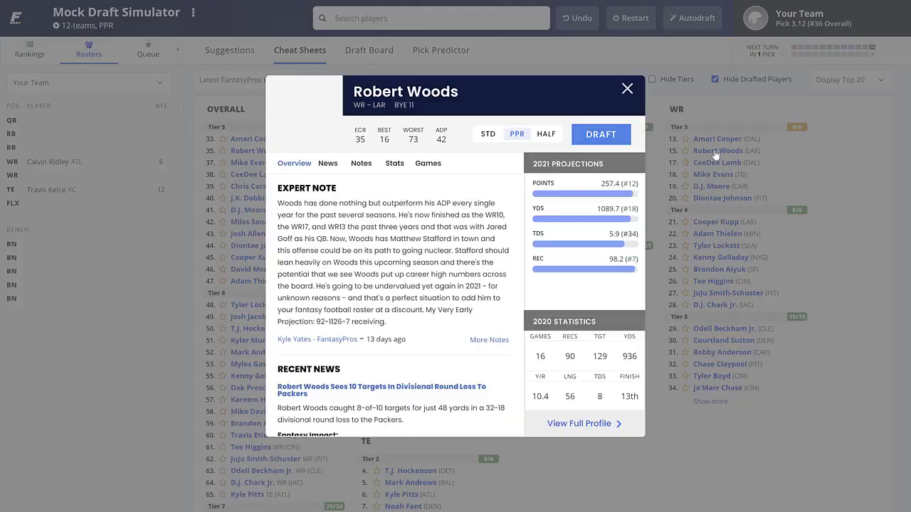
click(603, 139)
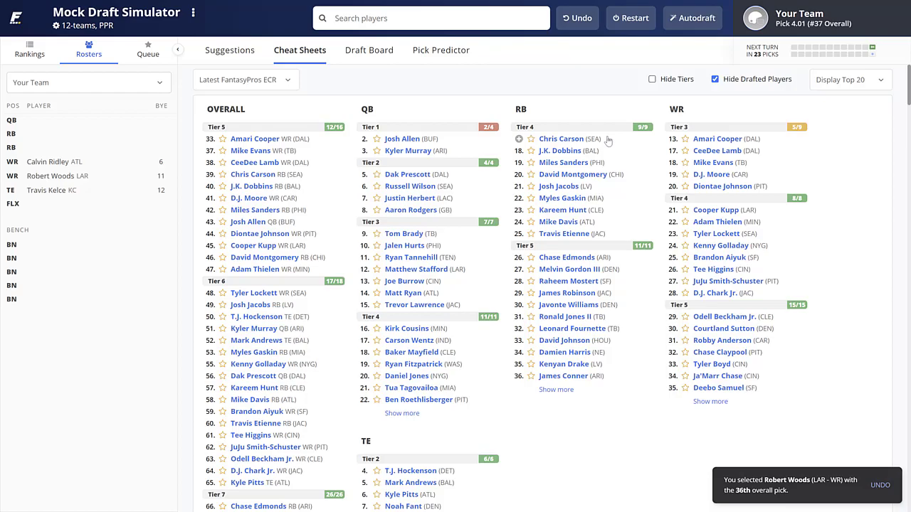
click(573, 138)
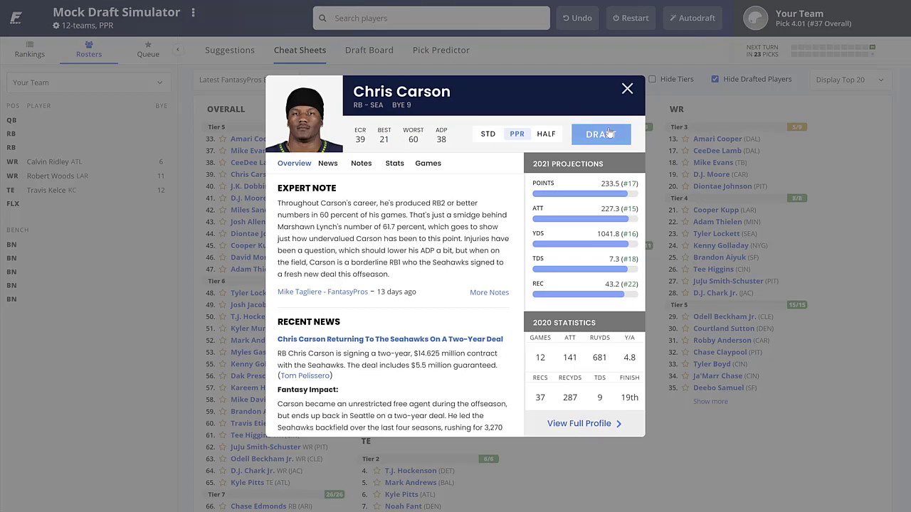
click(609, 134)
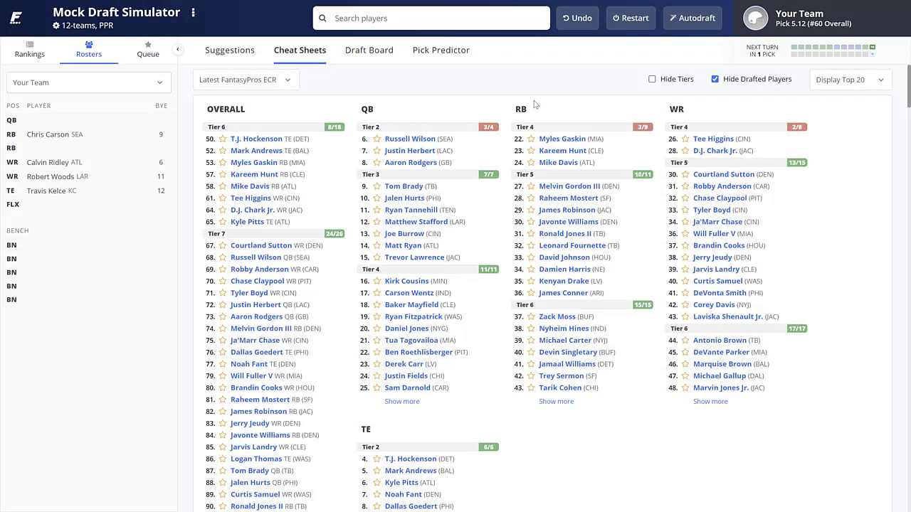
Step: Examine the draft board across all teams to compare the picks made through round 5
click(371, 55)
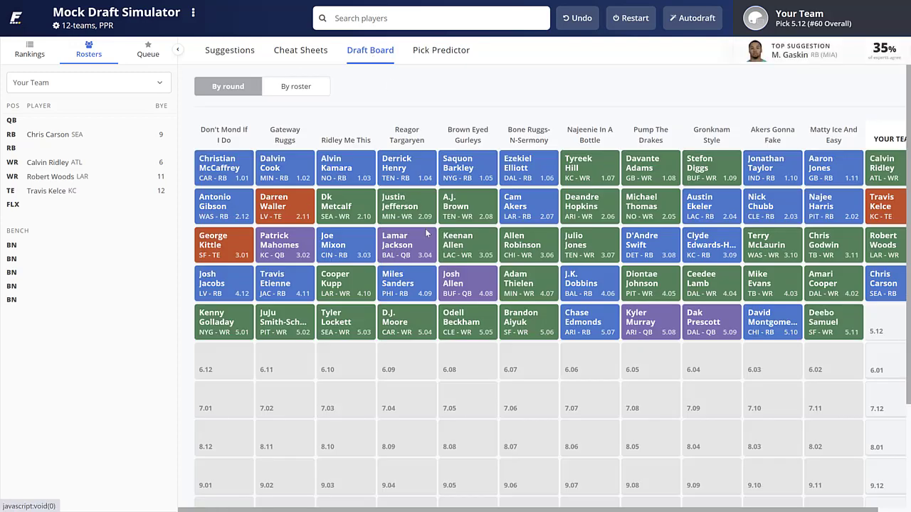
drag(535, 510, 563, 509)
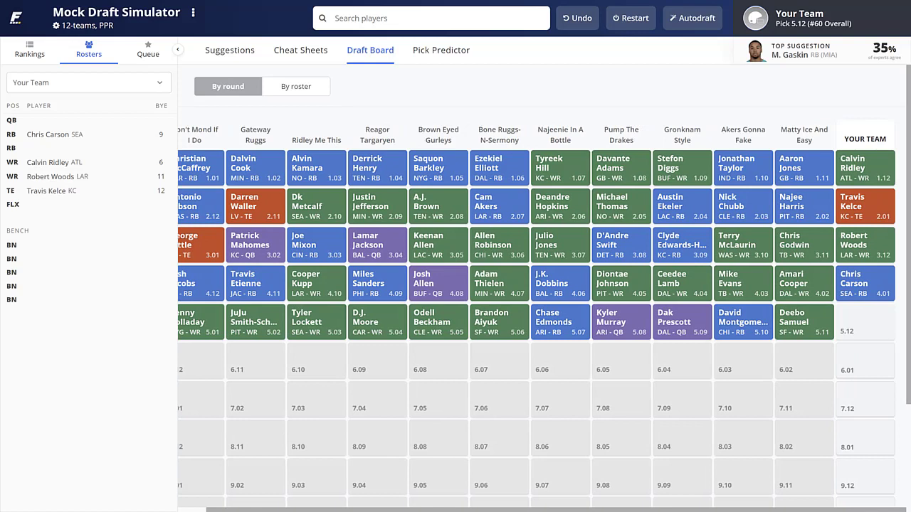
drag(596, 509, 515, 509)
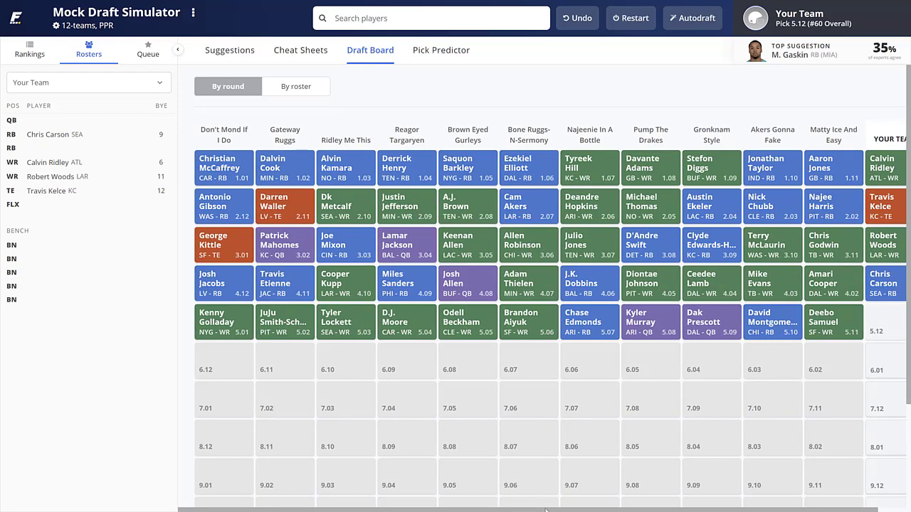
drag(545, 509, 574, 509)
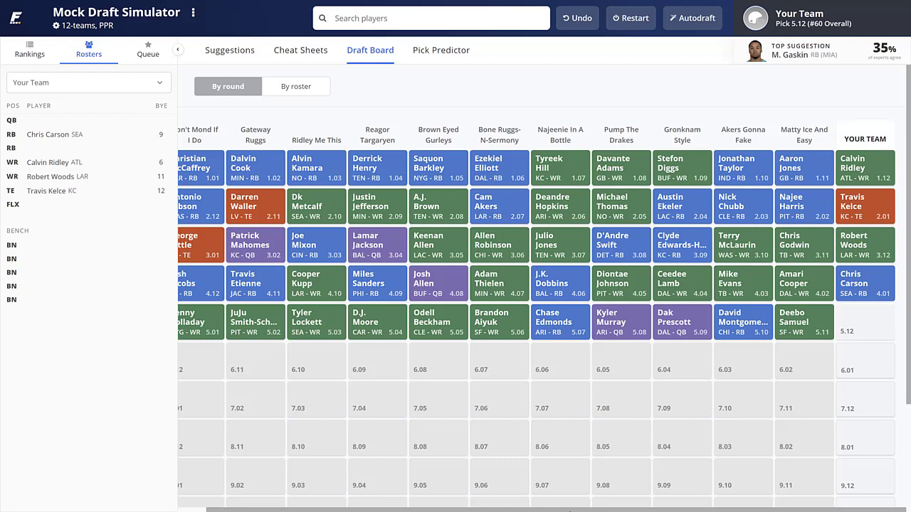
drag(569, 510, 502, 501)
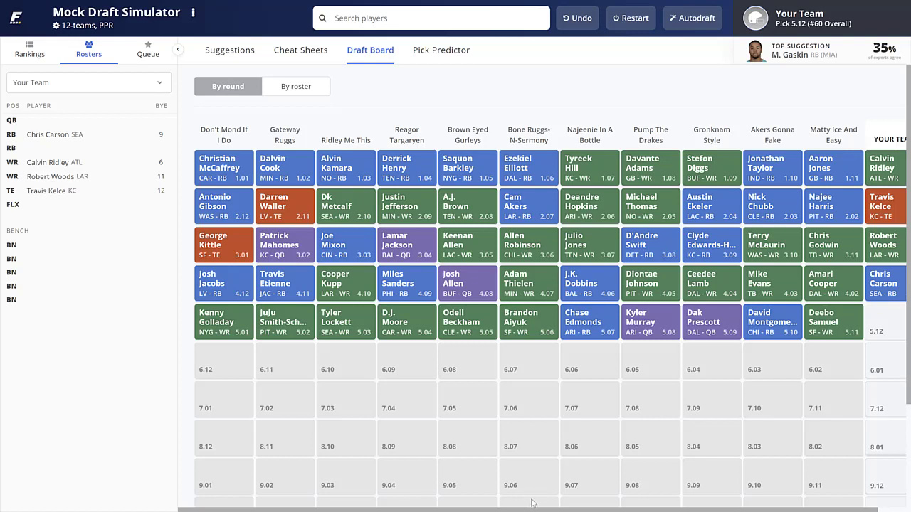
scroll(539, 504, right, 1)
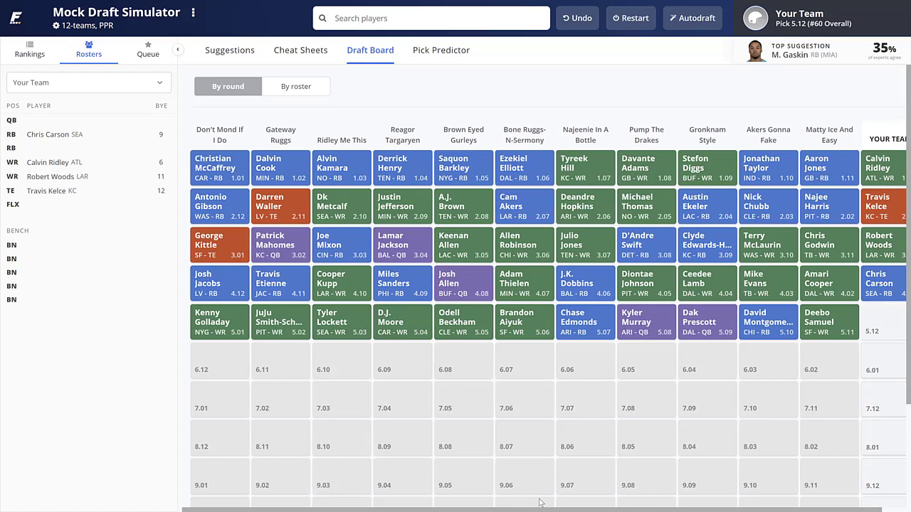
drag(540, 503, 582, 506)
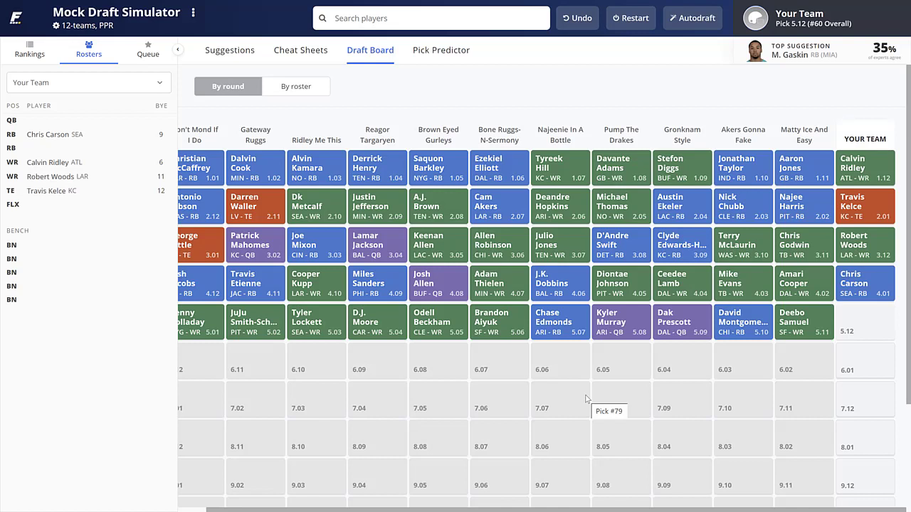
Step: From the cheat sheets, draft Myles Gaskin with pick 5.12 and T.J. Hockenson with pick 6.01
click(317, 53)
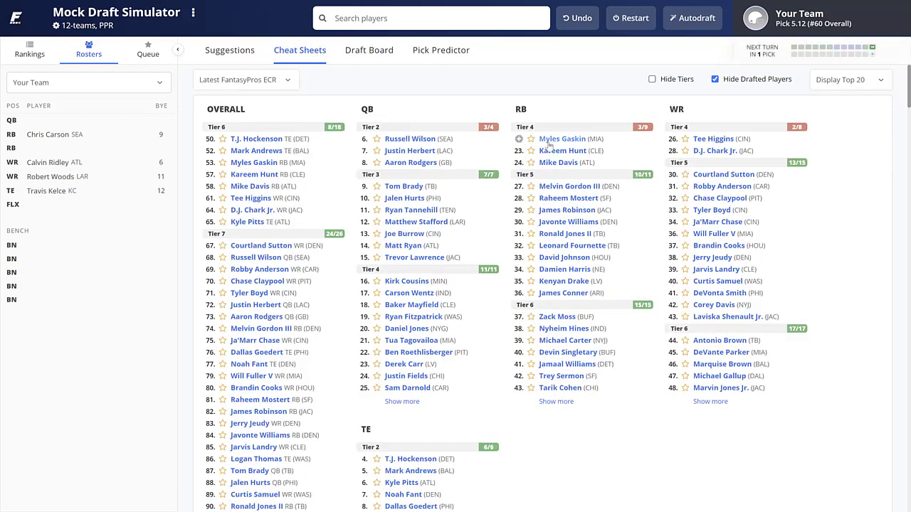
click(548, 141)
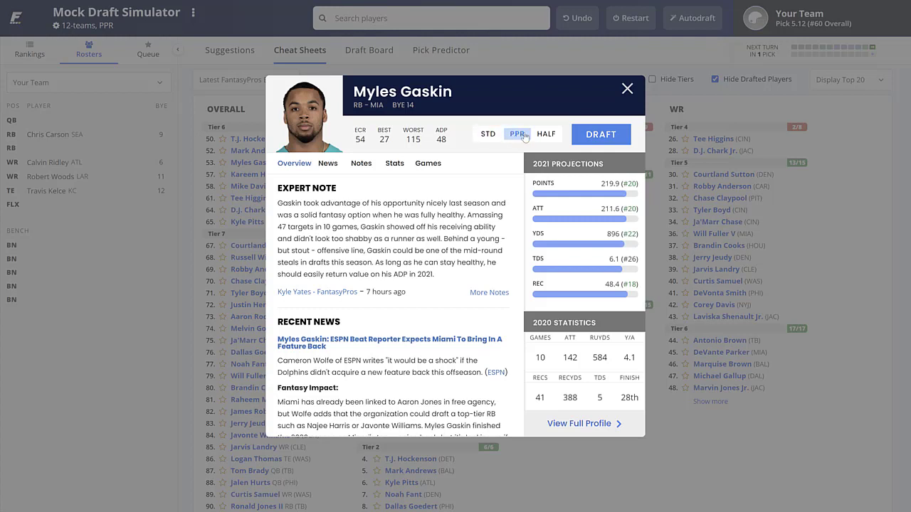
click(582, 137)
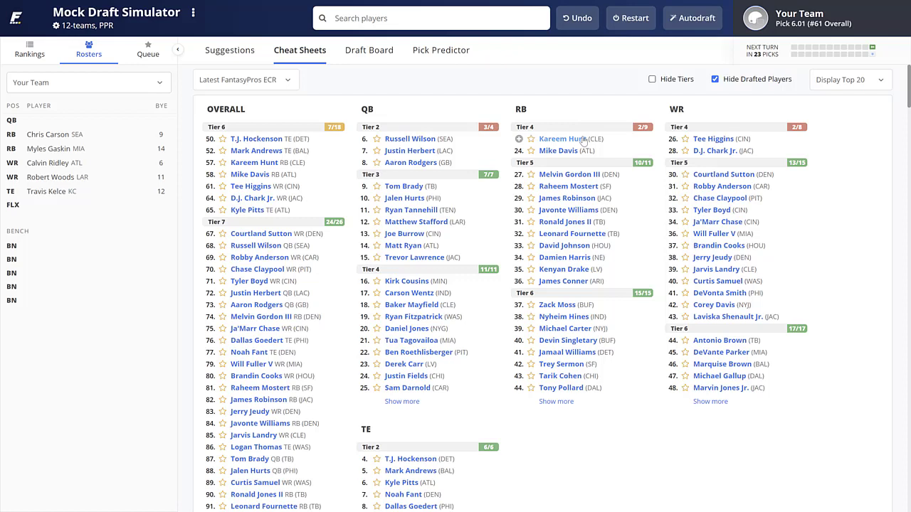
click(258, 139)
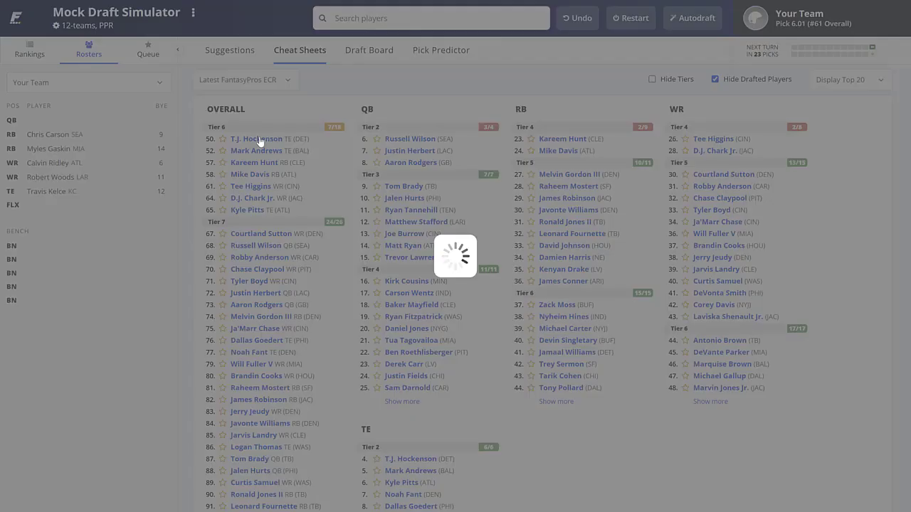
click(604, 135)
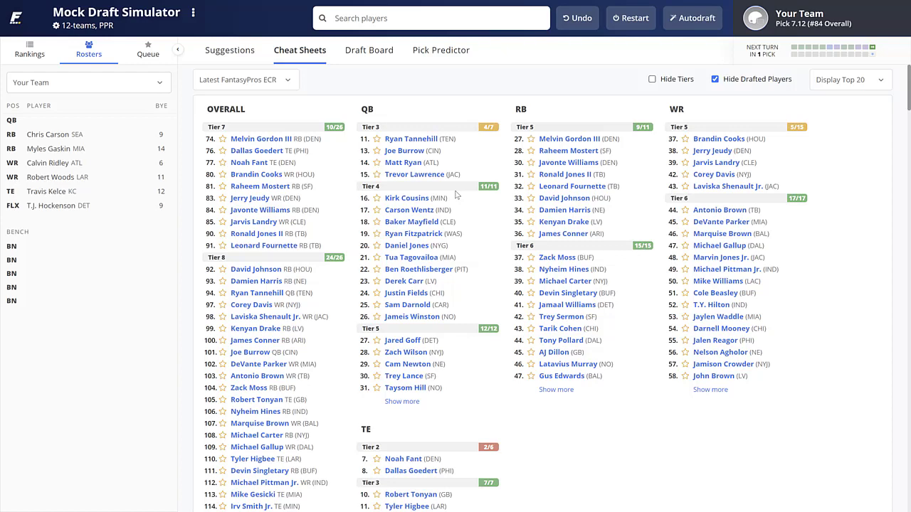
Step: Review the other teams' picks on the draft board, then draft Melvin Gordon III from the cheat sheets with pick 7.12
click(378, 56)
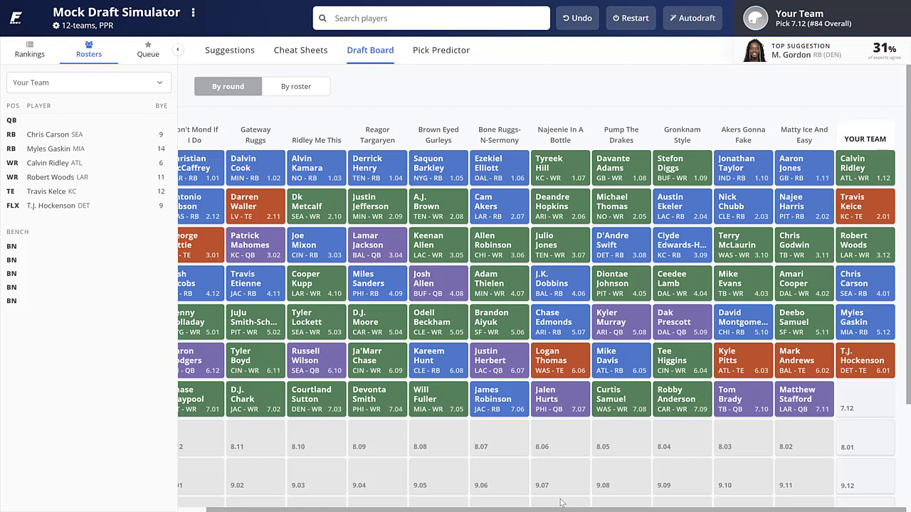
scroll(542, 319, left, 1)
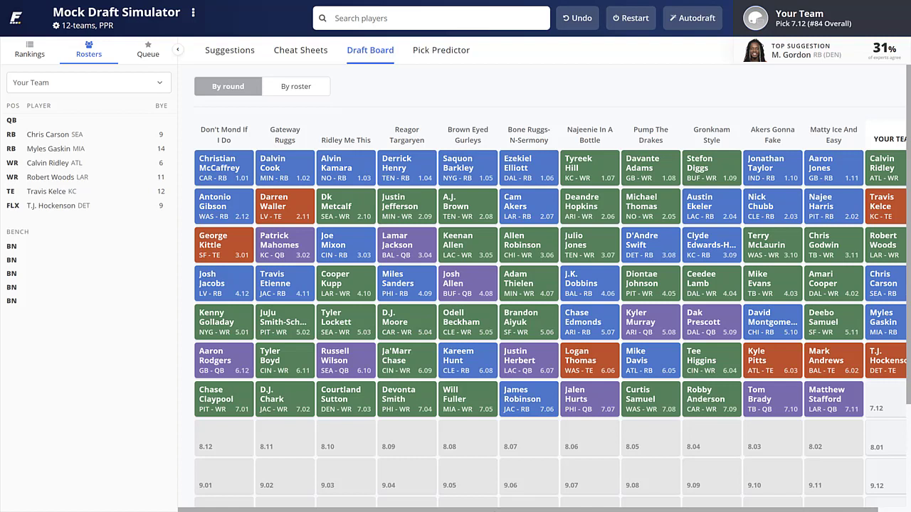
drag(526, 510, 542, 509)
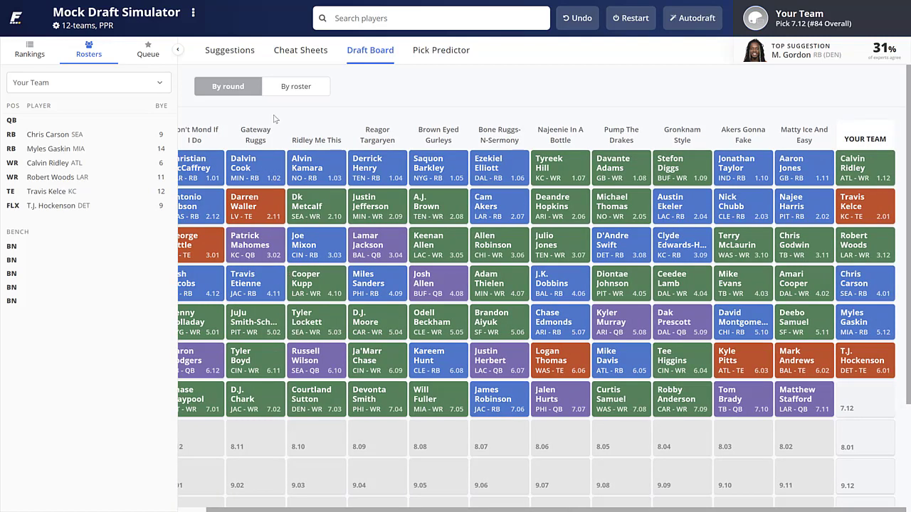
click(299, 52)
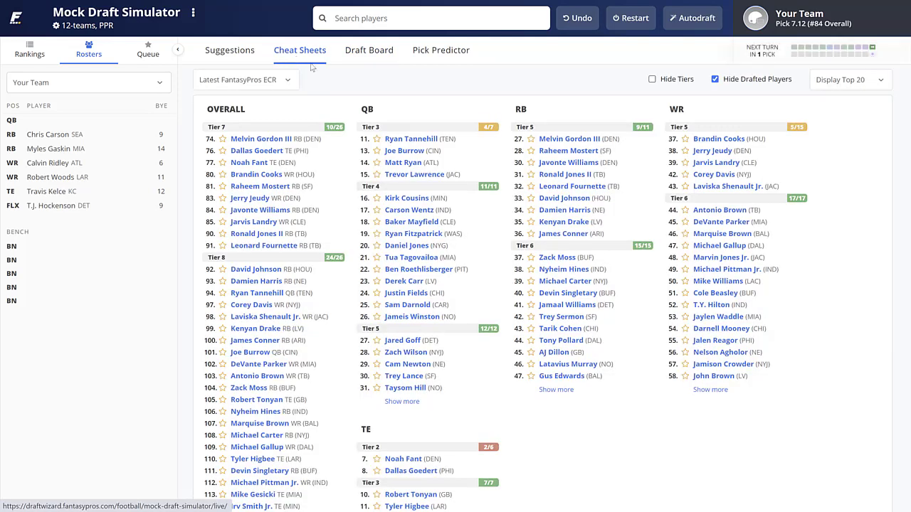
click(587, 140)
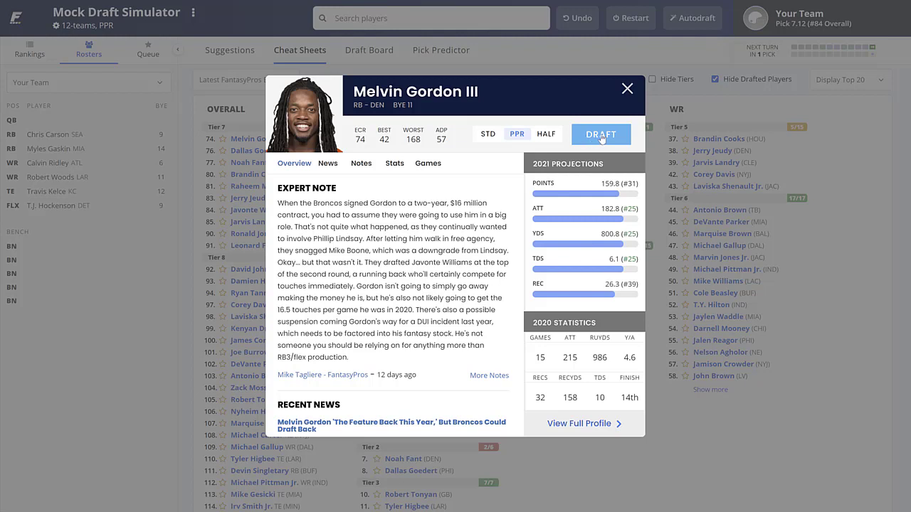
click(611, 136)
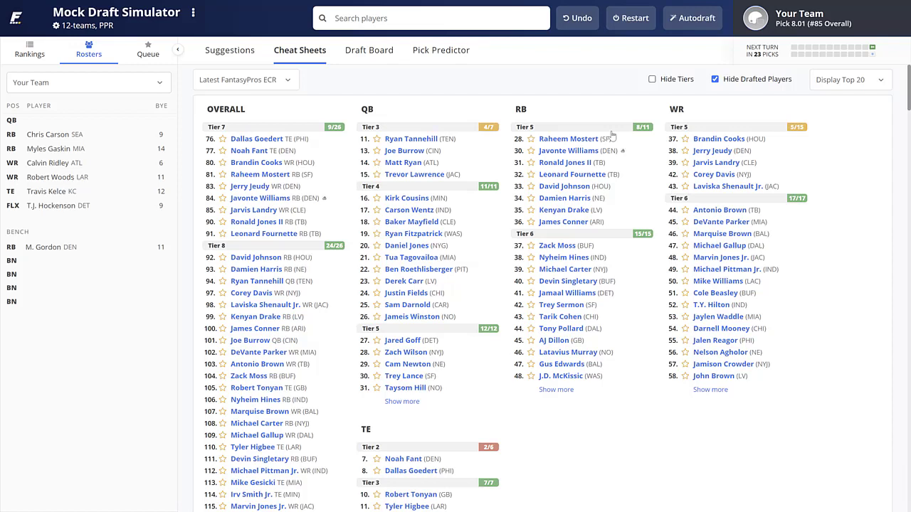
Step: Review all teams' picks through round 7 on the draft board, then draft Ronald Jones II from the cheat sheets with pick 8.01
click(378, 55)
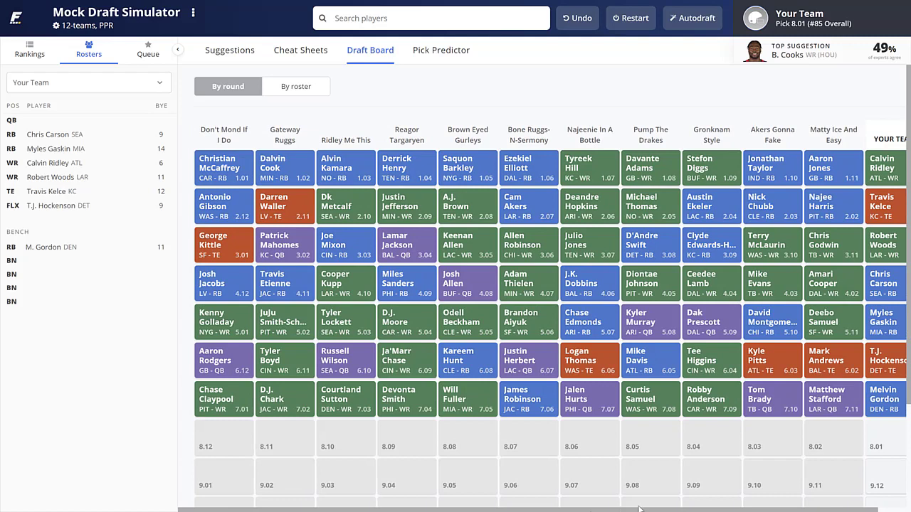
mouse_move(639, 510)
mouse_down()
mouse_move(712, 509)
mouse_move(650, 510)
mouse_up()
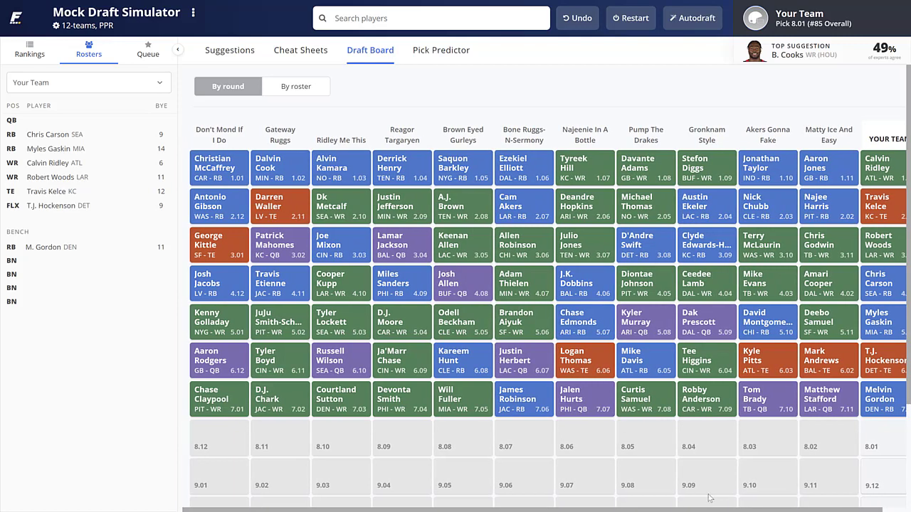
scroll(740, 491, right, 2)
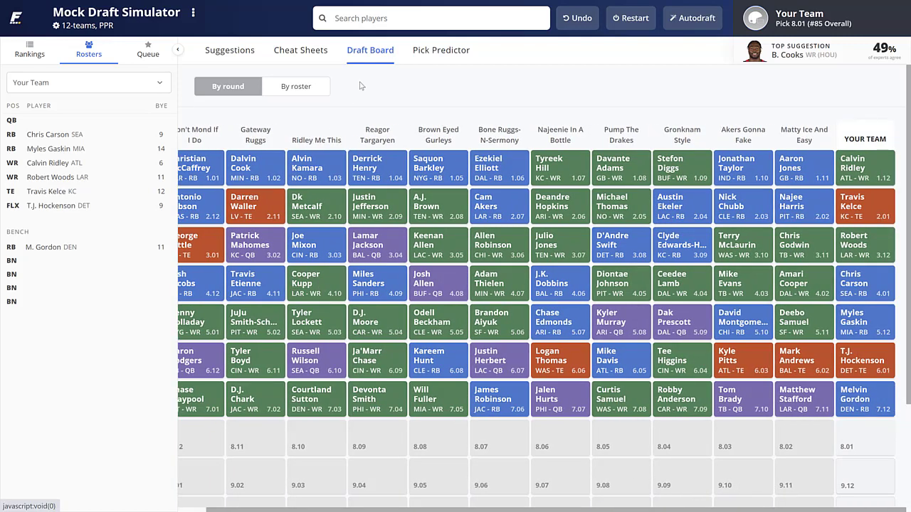
click(299, 53)
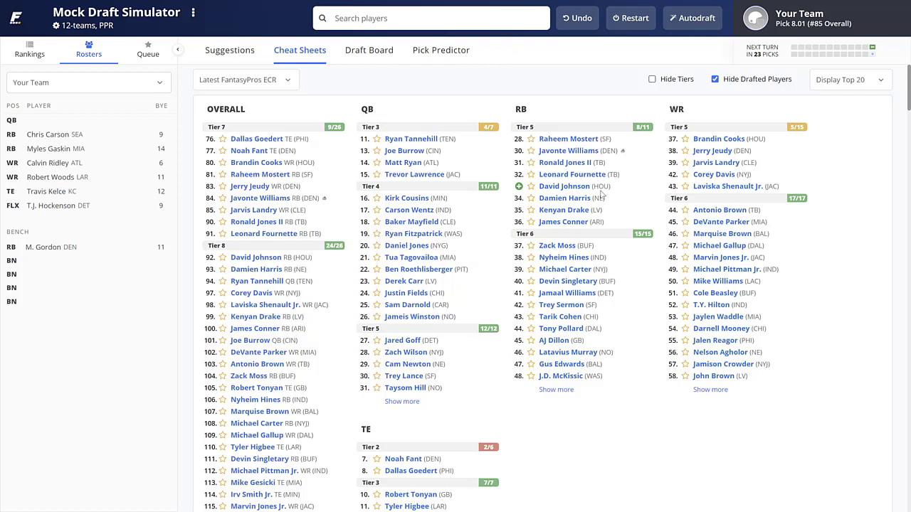
click(571, 164)
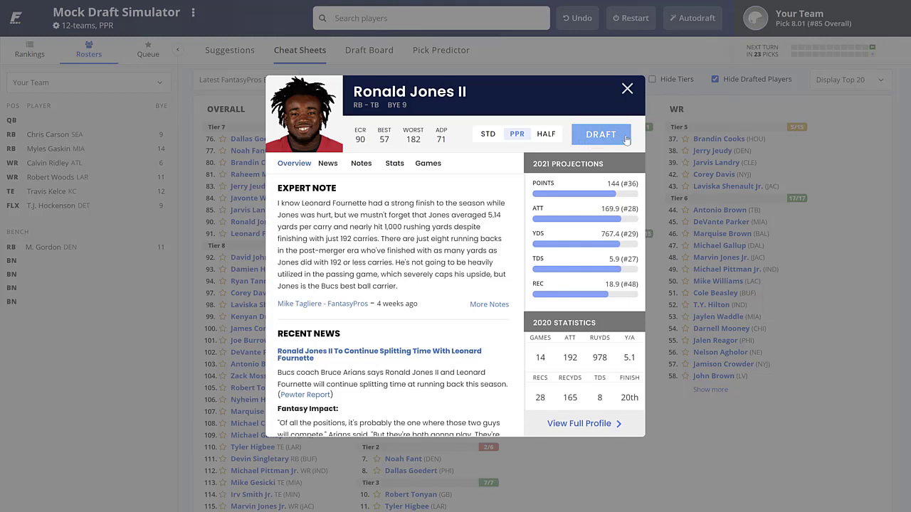
click(626, 140)
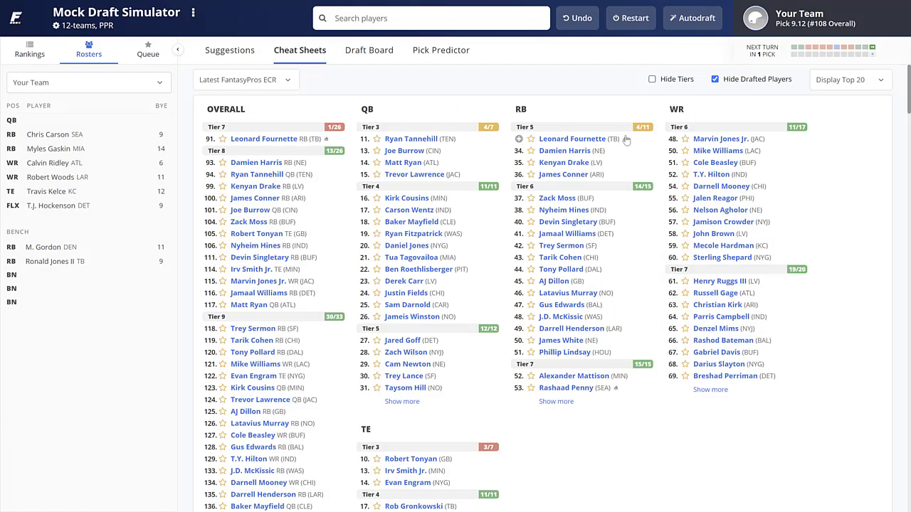
Step: From the cheat sheets, draft Joe Burrow with pick 9.12 and Marvin Jones Jr. with pick 10.01
click(414, 154)
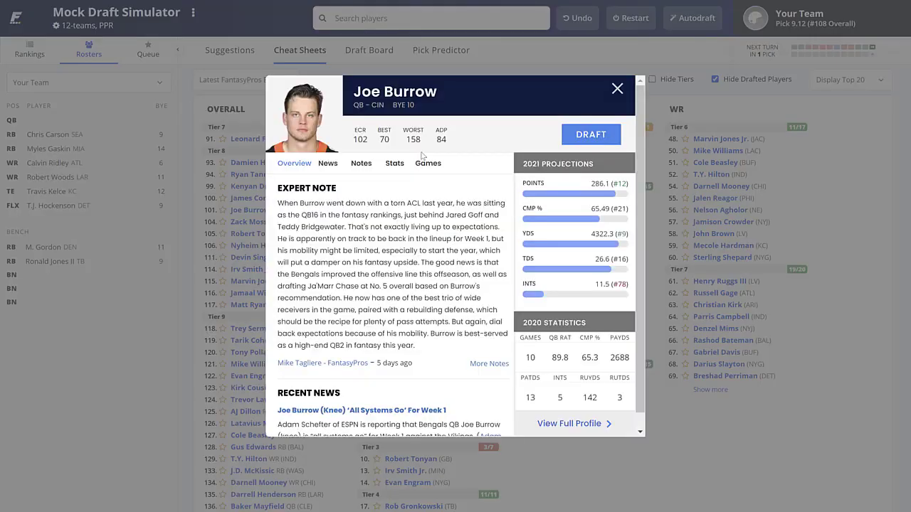
click(585, 137)
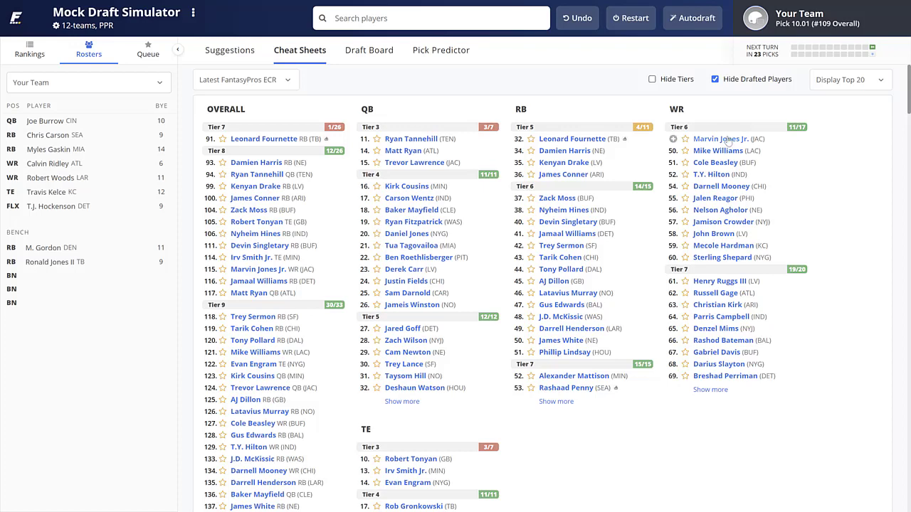
click(725, 138)
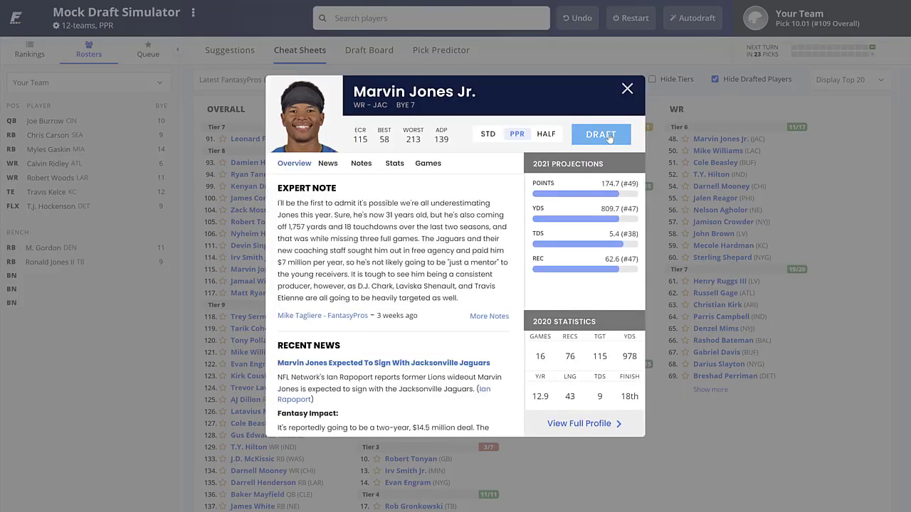
click(601, 134)
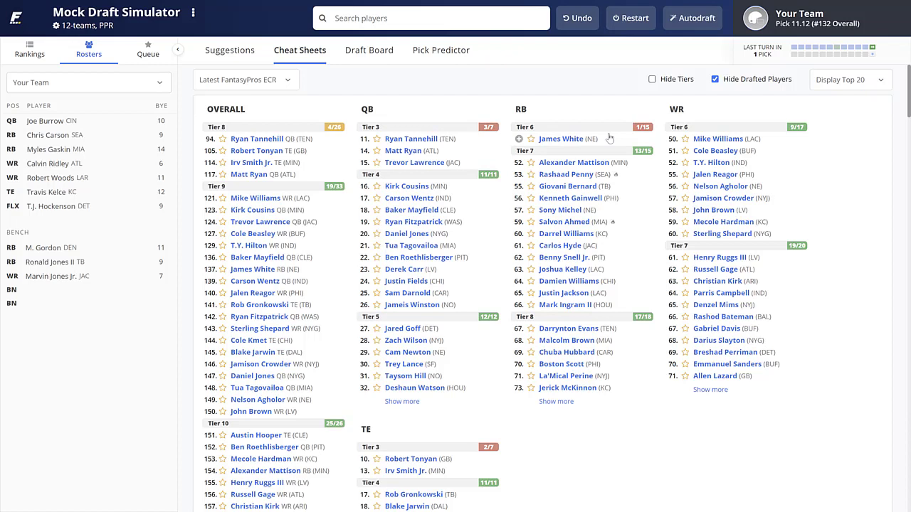
Step: From the cheat sheets, draft Russell Gage with pick 11.12 and James White with the last pick, 12.01
click(729, 270)
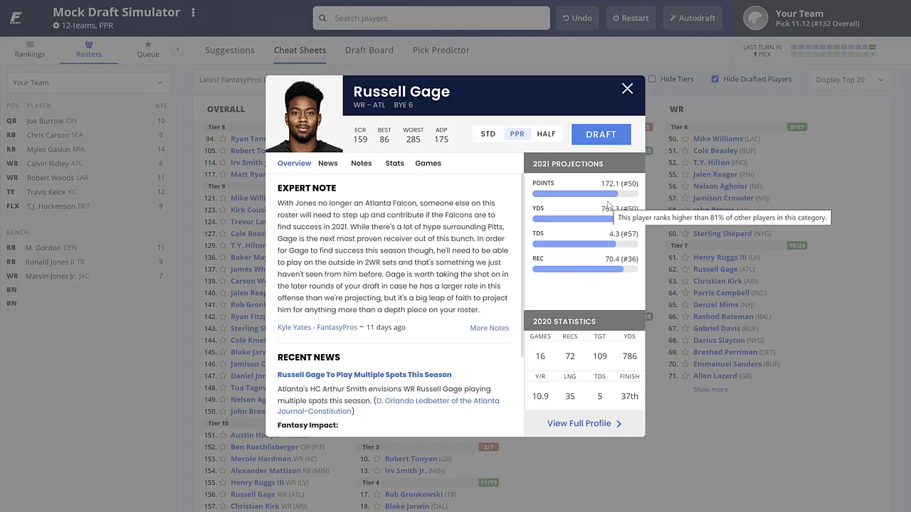
click(601, 136)
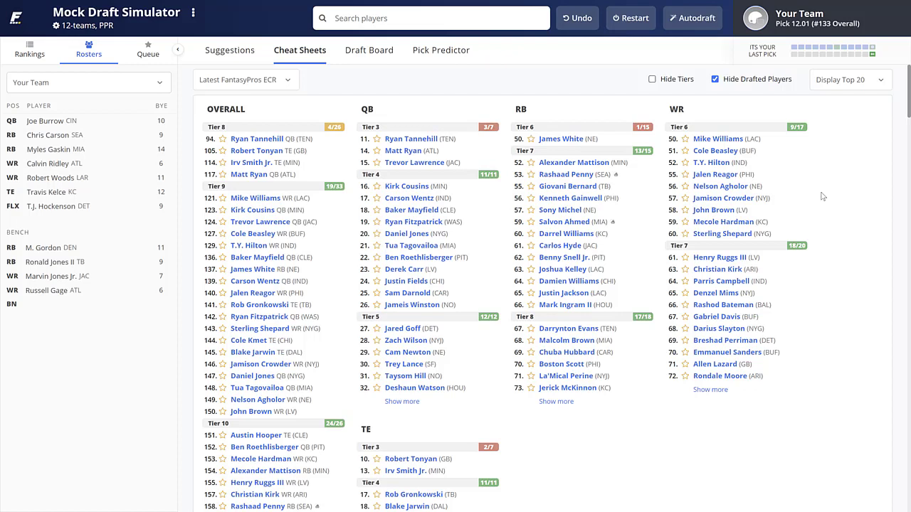
click(562, 140)
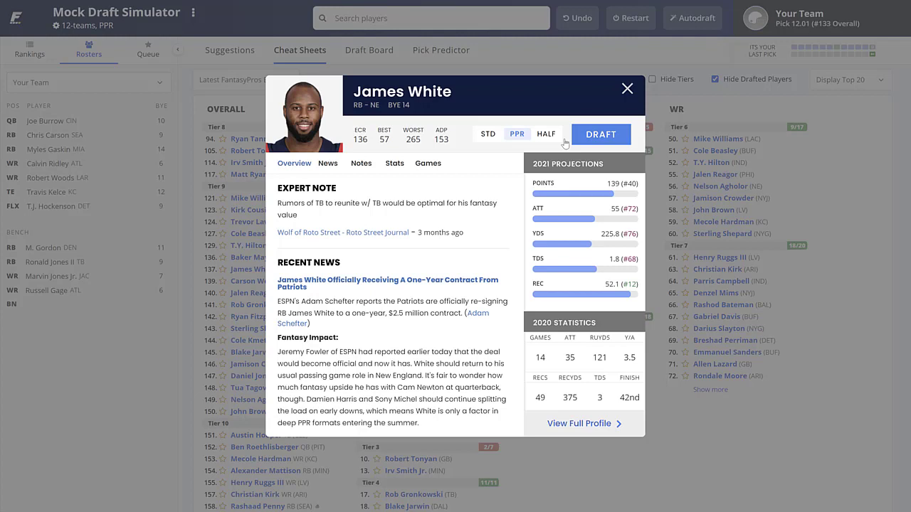
click(606, 142)
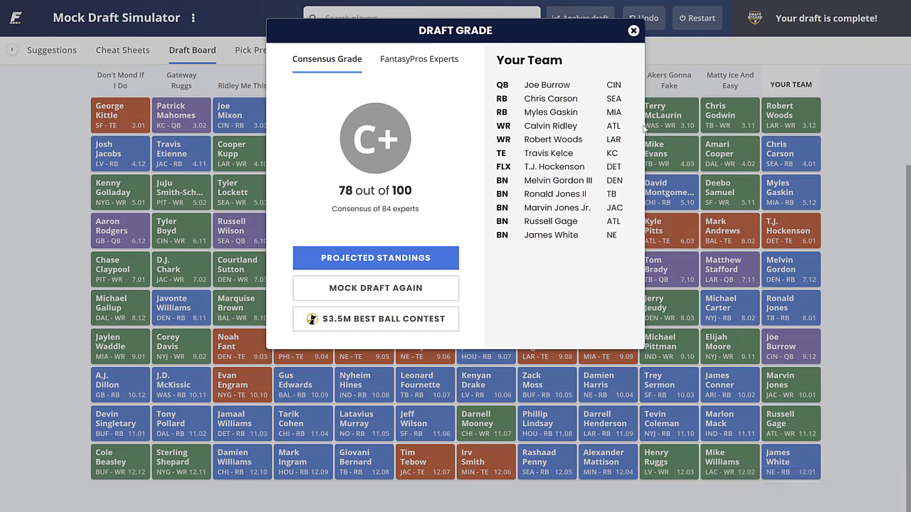
Step: Dismiss the draft grade and review the completed draft board alongside your team's roster, including your own column of picks
click(632, 32)
scroll(909, 128, up, 5)
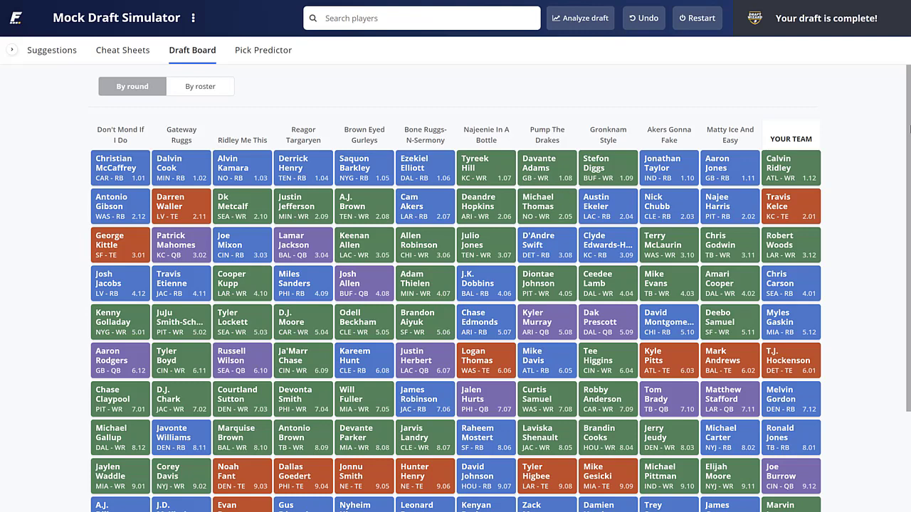
click(11, 52)
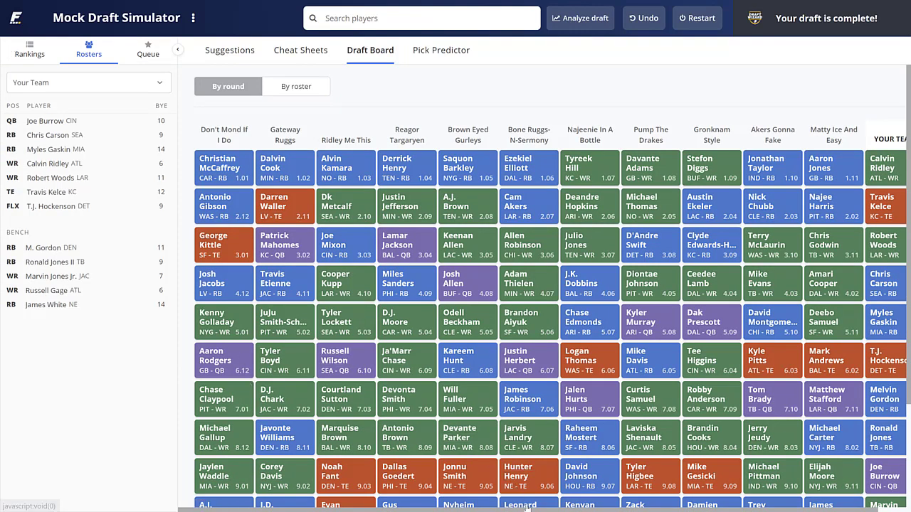
scroll(540, 321, right, 1)
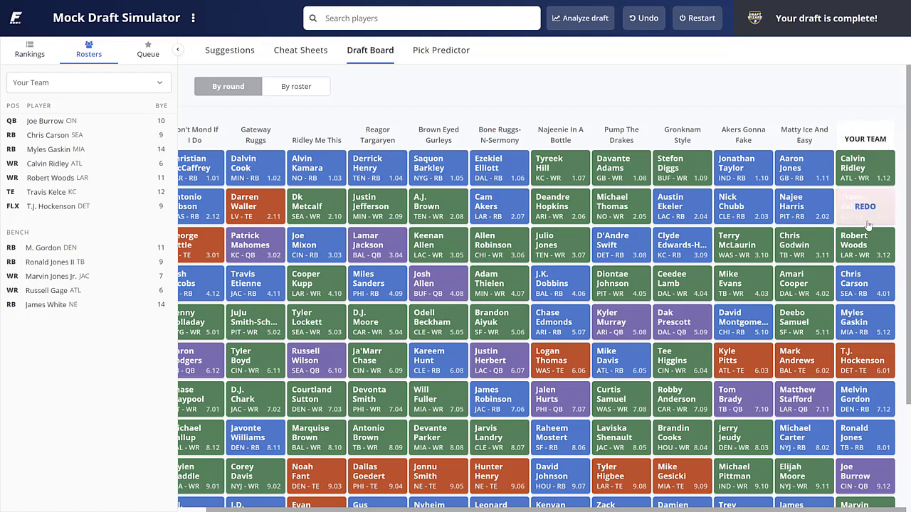
mouse_move(882, 187)
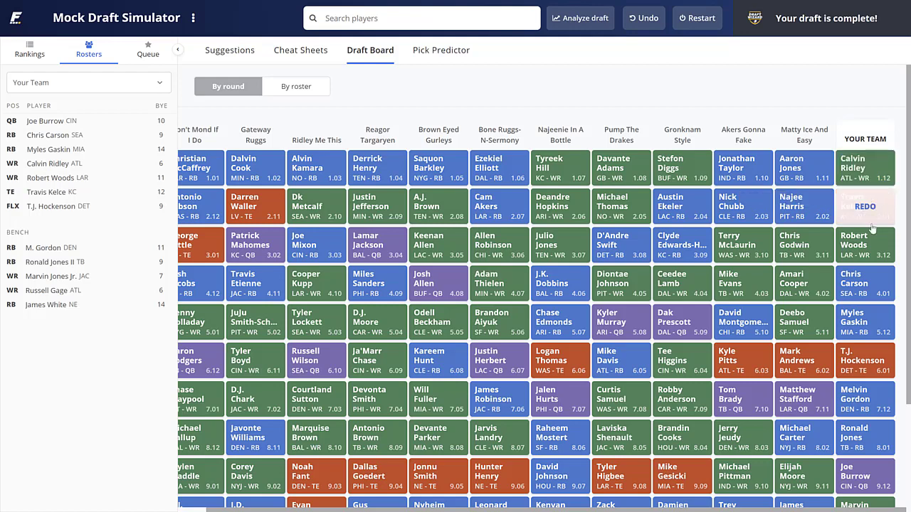